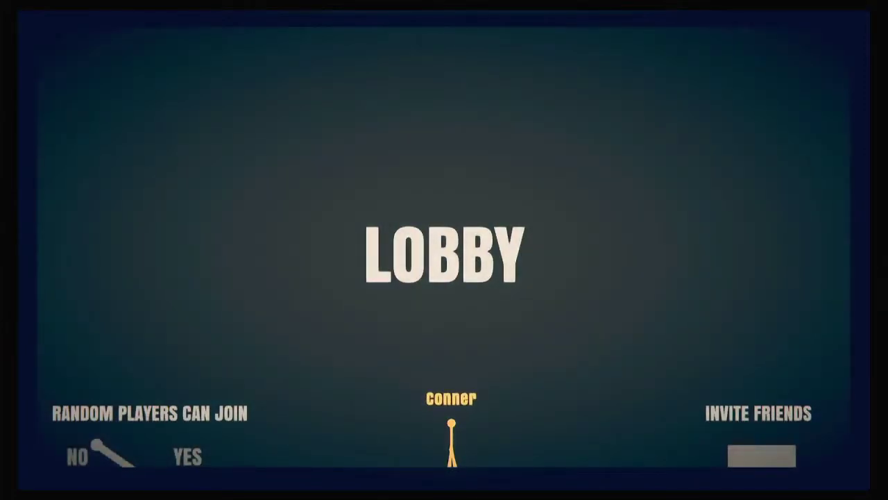
{"action": "key", "text": "Left"}
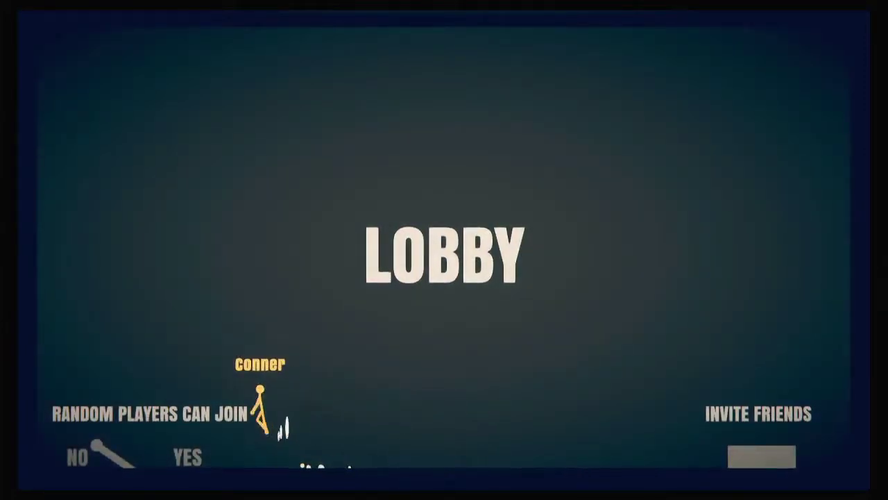
{"action": "key", "text": "Right"}
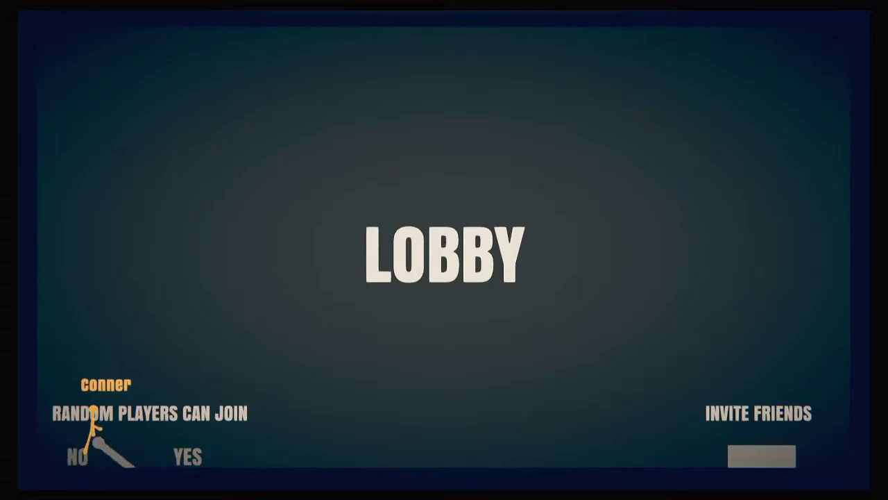
{"action": "key", "text": "Right"}
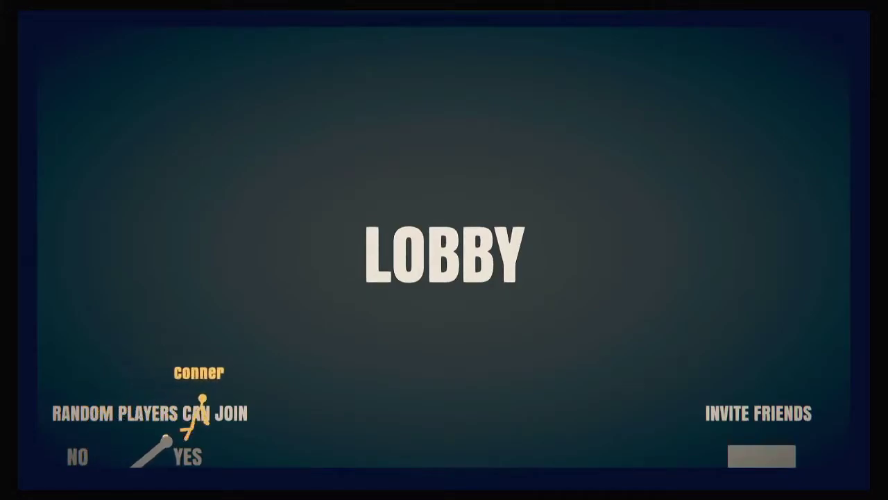
{"action": "key", "text": "Right"}
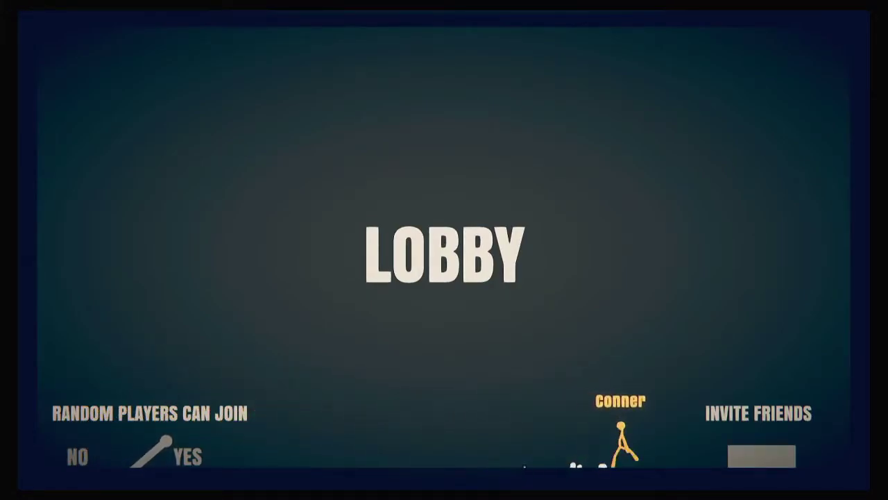
{"action": "key", "text": "Right"}
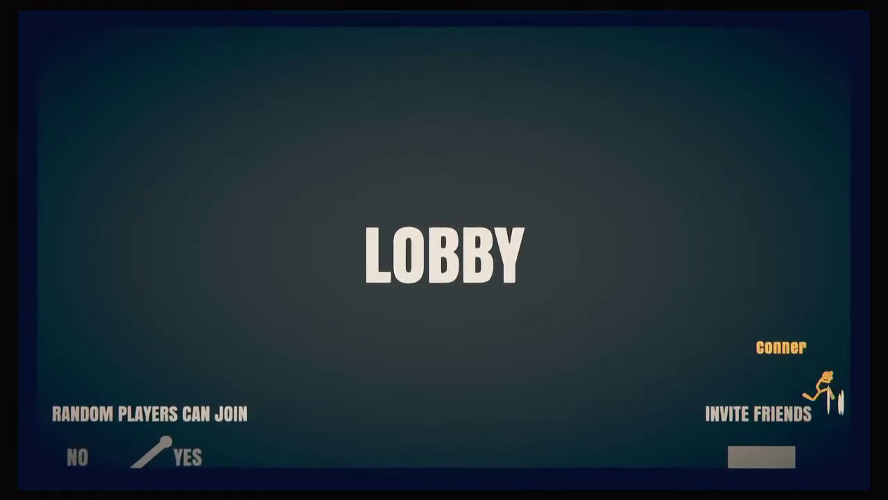
{"action": "key", "text": "Up"}
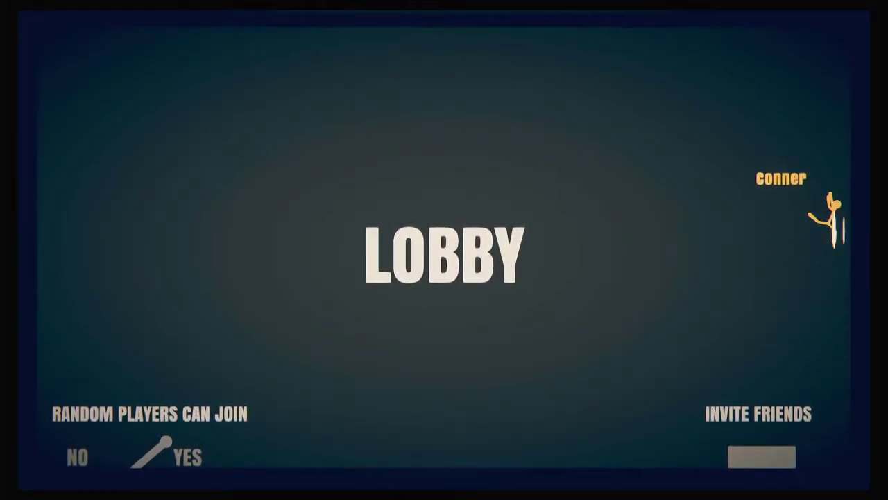
{"action": "key", "text": "Up"}
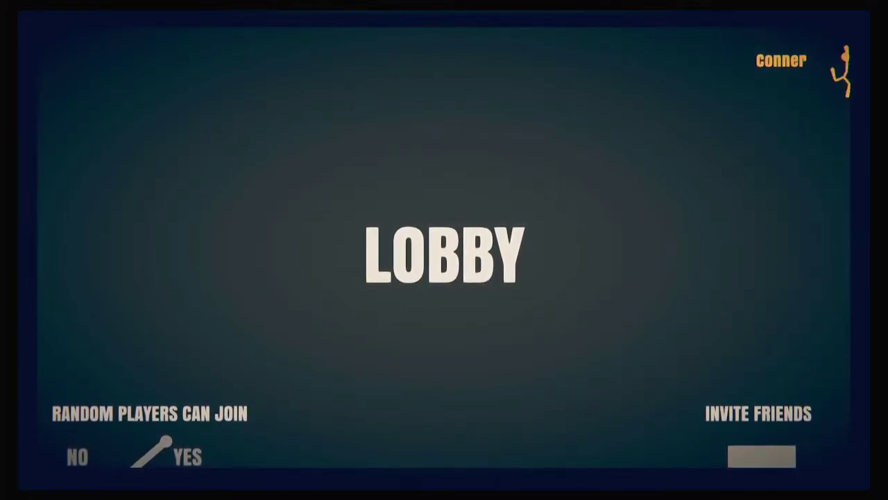
{"action": "key", "text": "Up"}
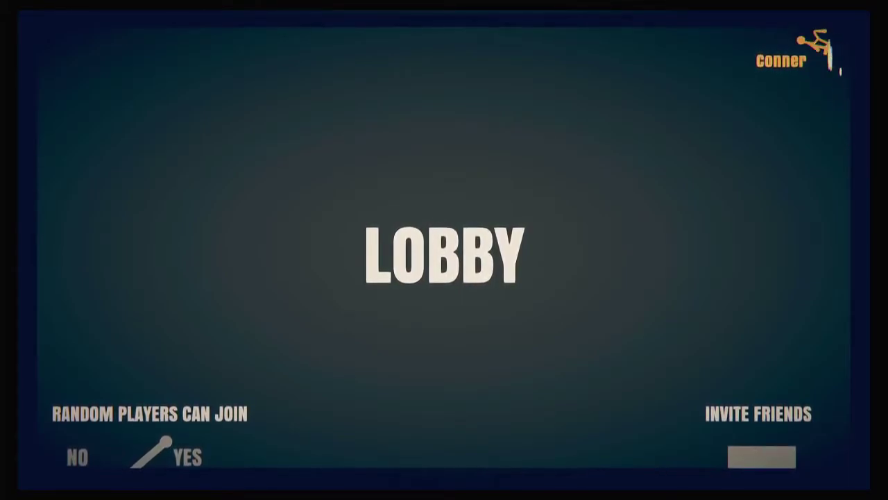
{"action": "key", "text": "Up"}
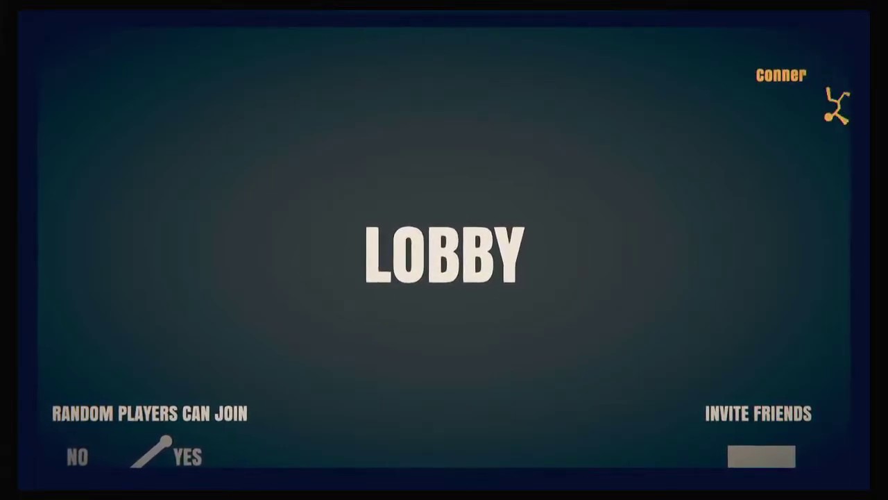
{"action": "key", "text": "Left"}
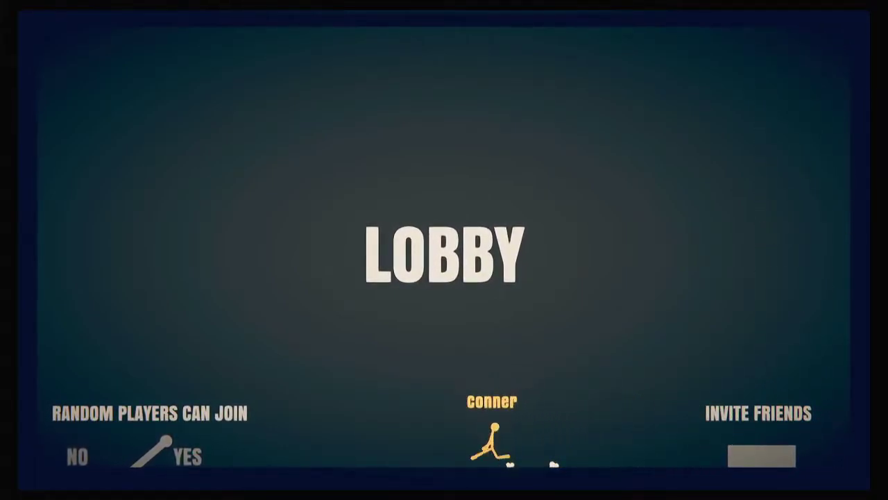
{"action": "key", "text": "Left"}
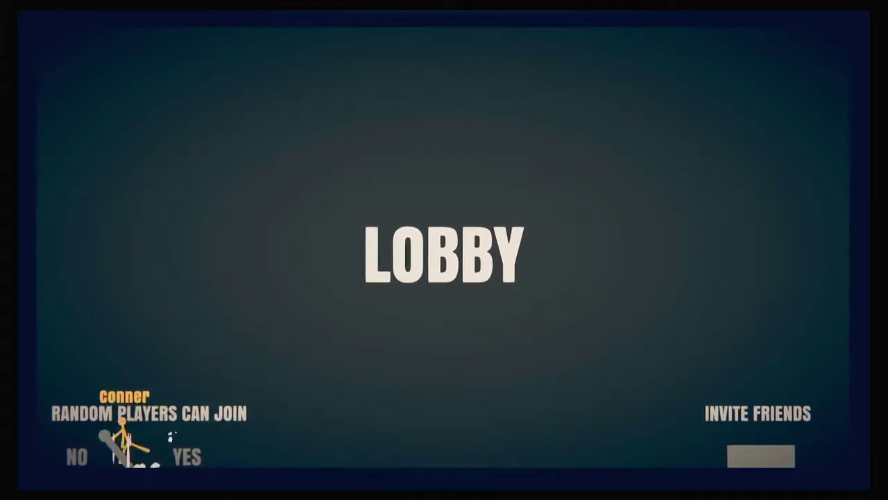
{"action": "key", "text": "Right"}
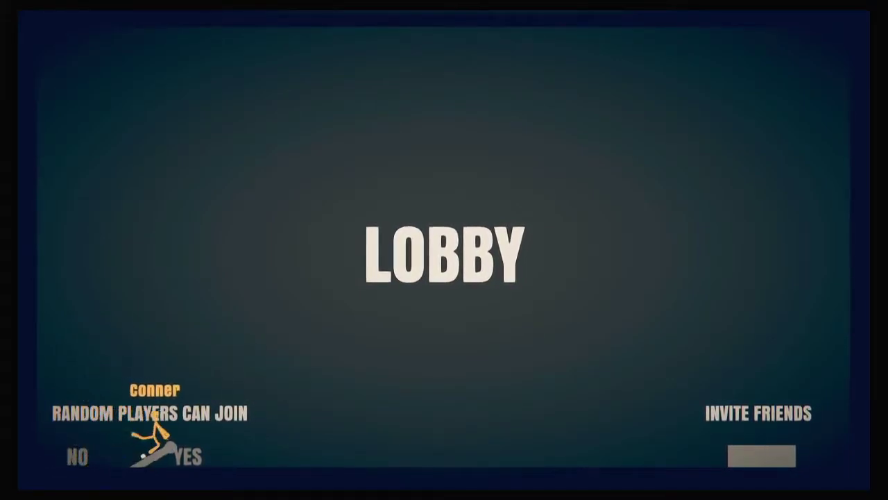
{"action": "key", "text": "Left"}
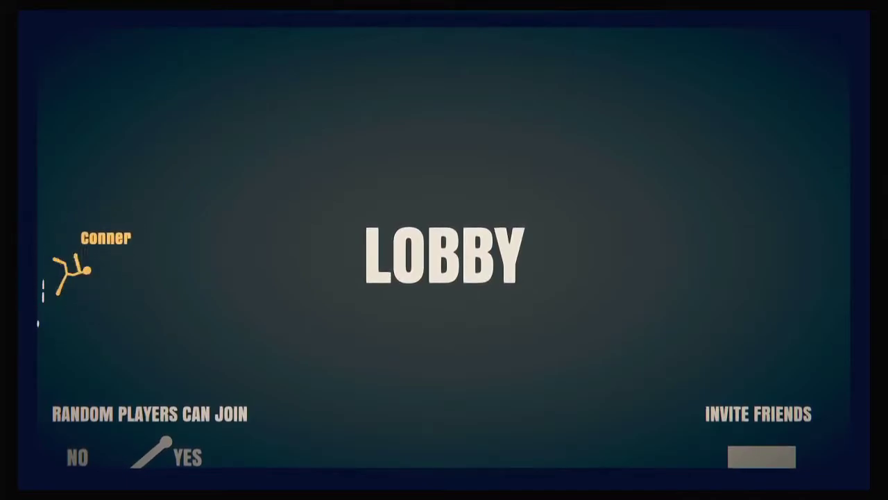
{"action": "key", "text": "w"}
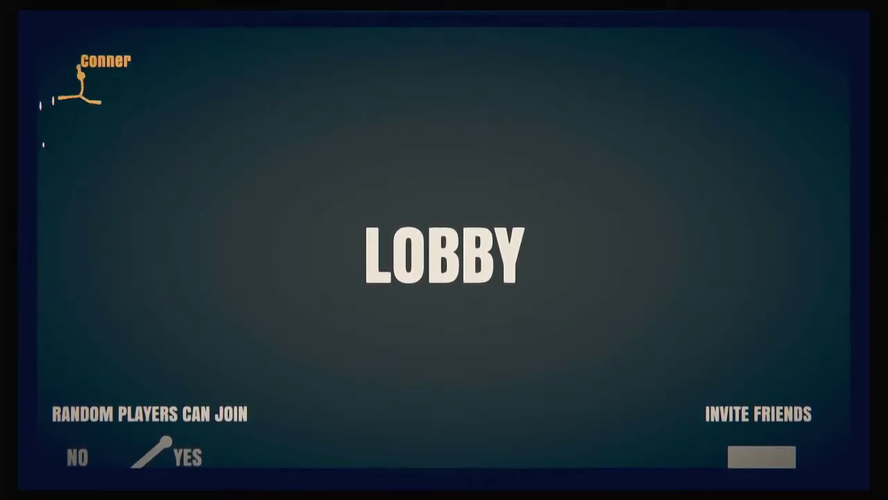
{"action": "key", "text": "w"}
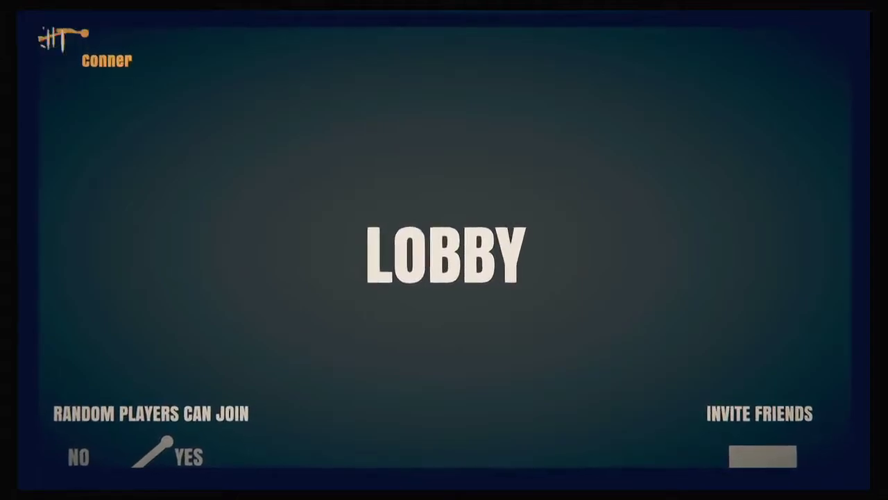